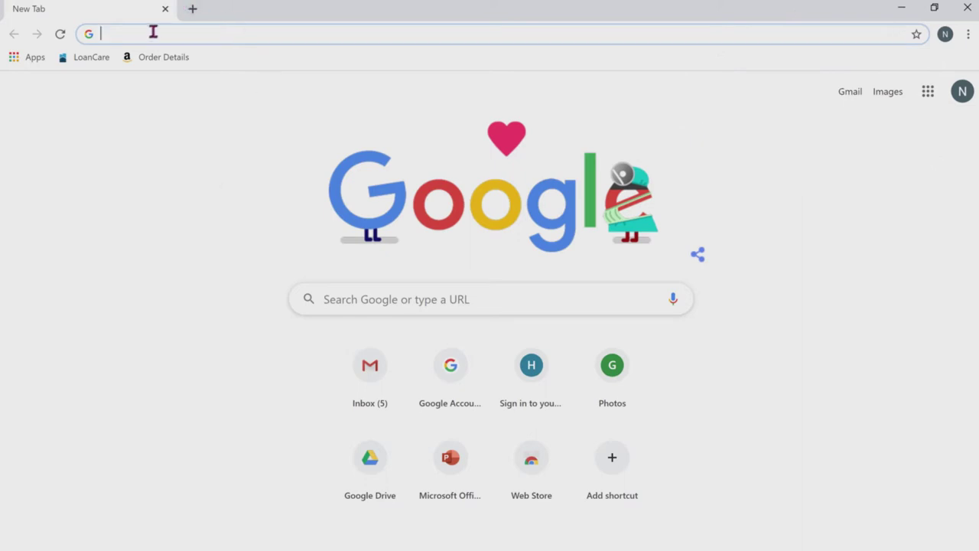
type("http://ged.com/")
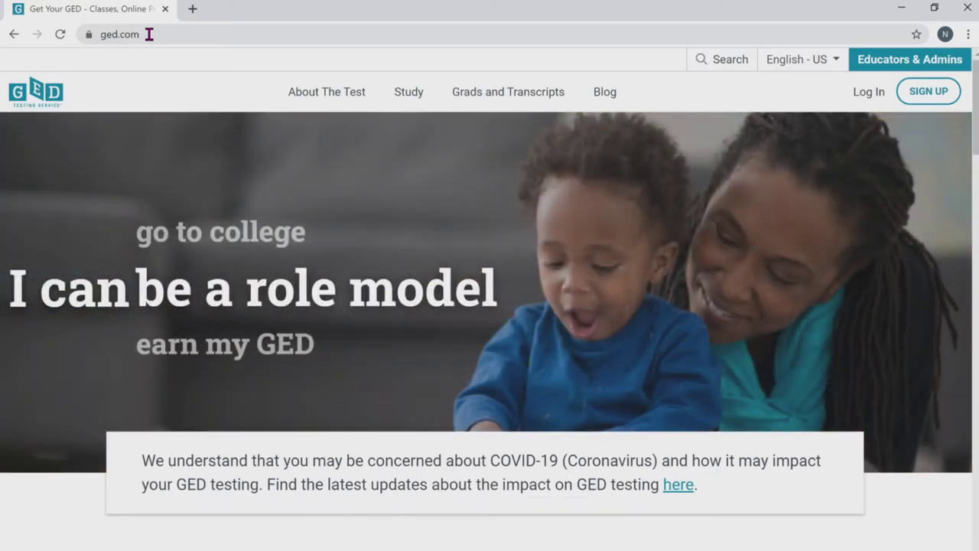
Step: Open the Student Sign Up form from the ged.com header and begin the email field
left_click(928, 91)
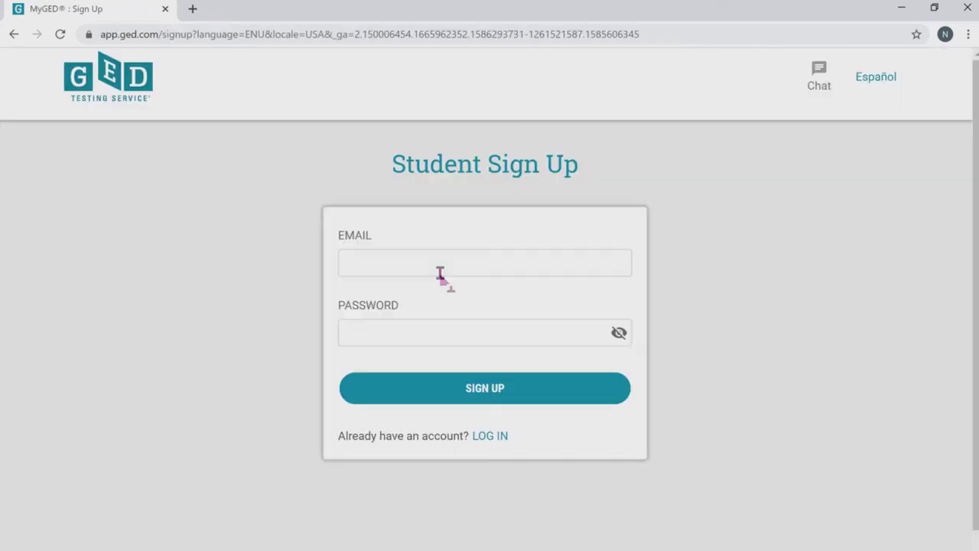
left_click(440, 269)
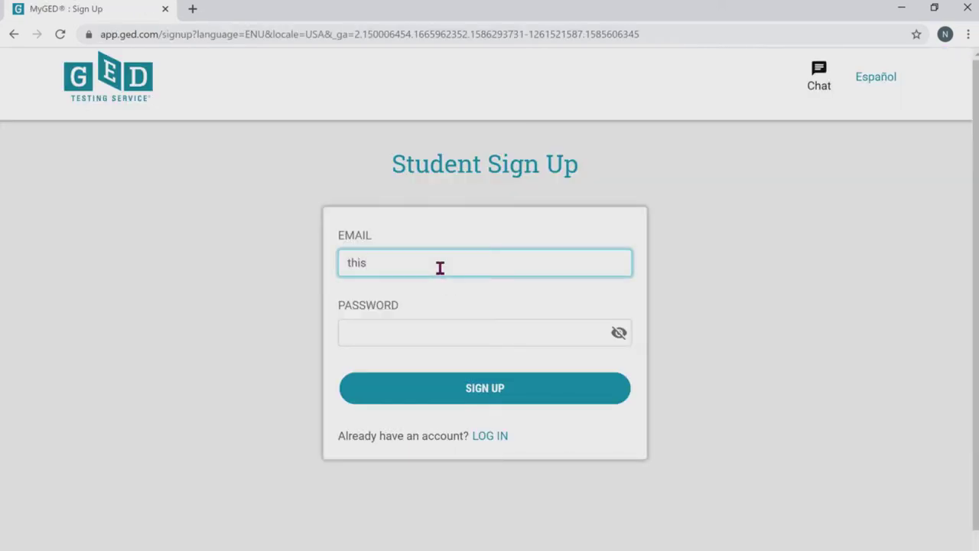
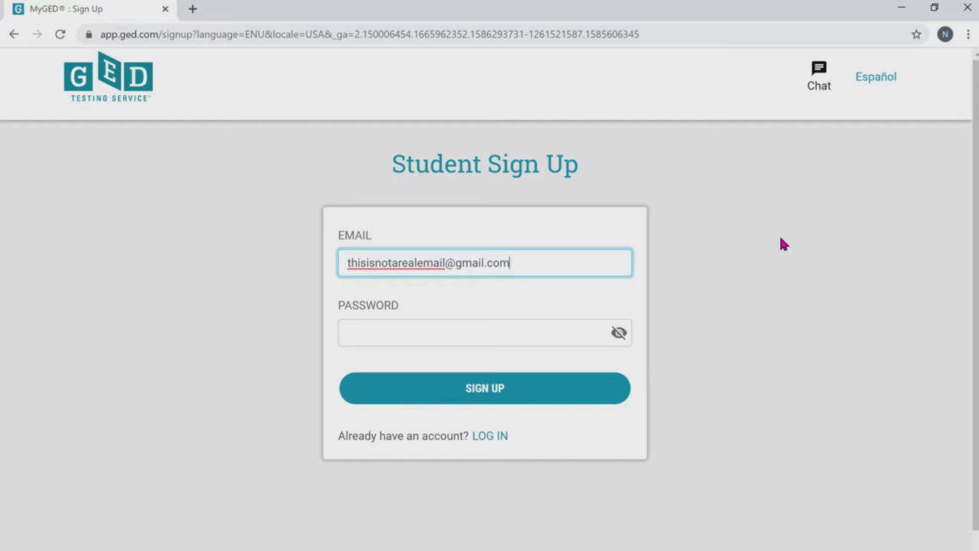
Step: Register with an email address (fixing its .com ending) and a verified password, then submit
left_click(557, 332)
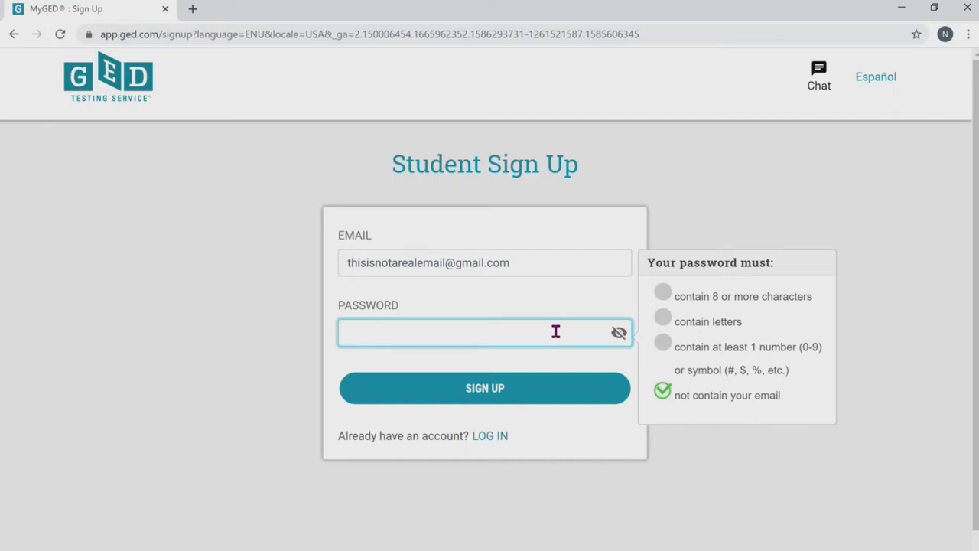
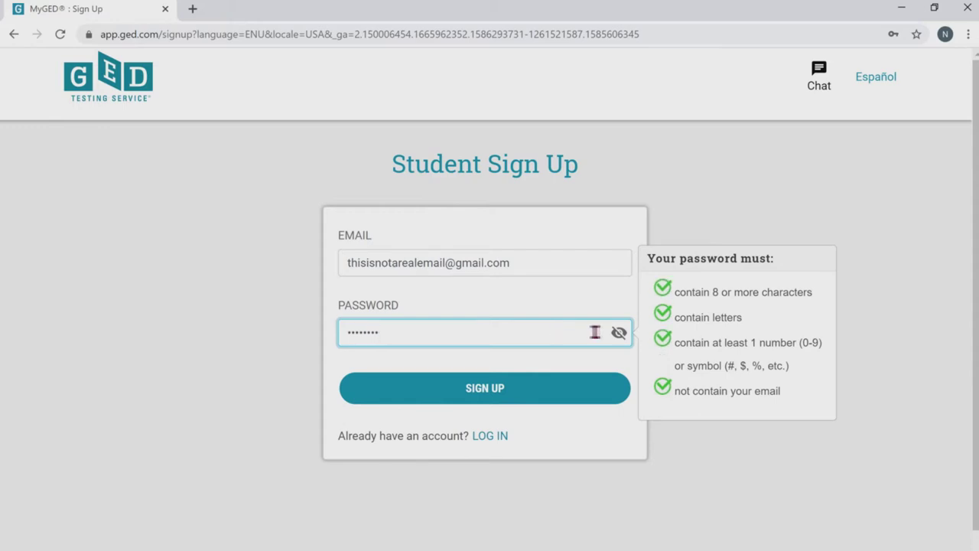
left_click(618, 333)
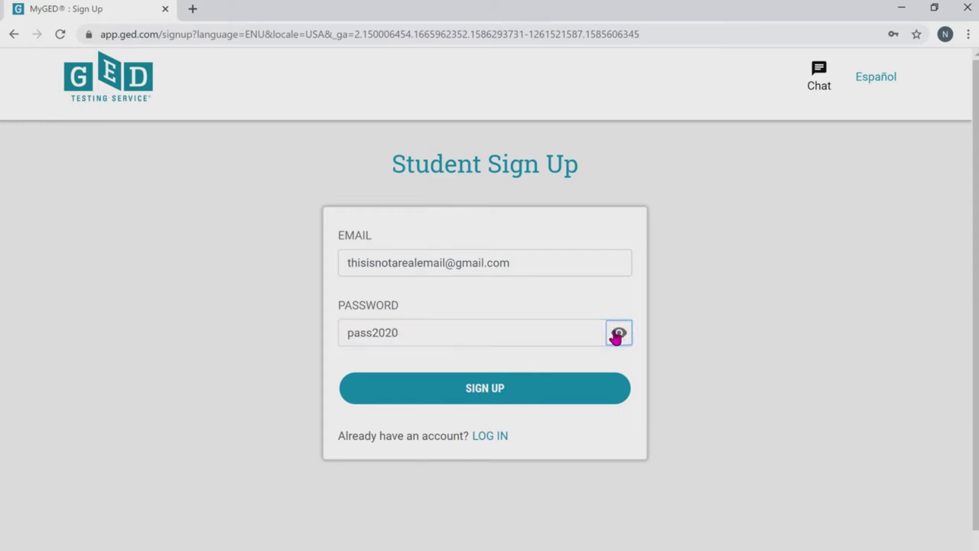
left_click(523, 401)
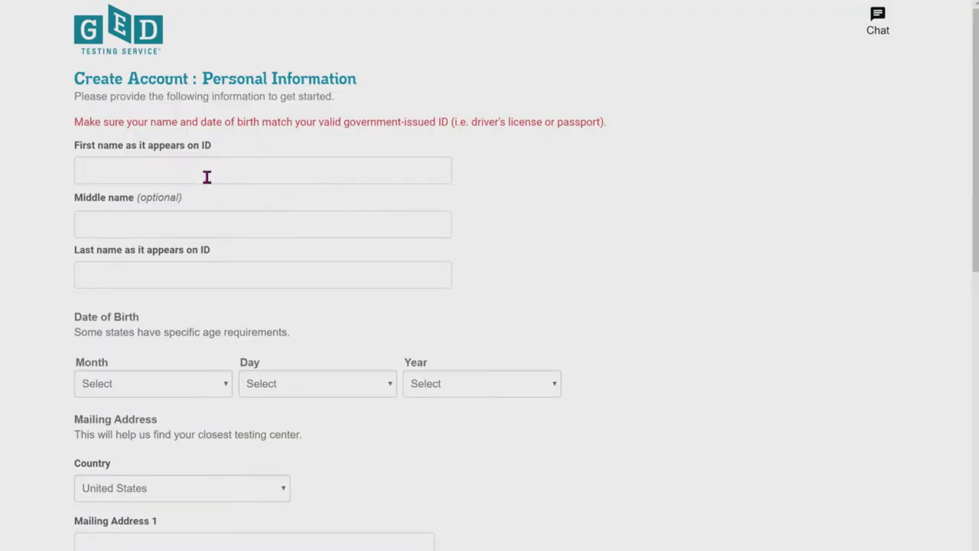
Step: Accept the terms and conditions and continue past Personal Information
scroll(238, 297, "down", 4)
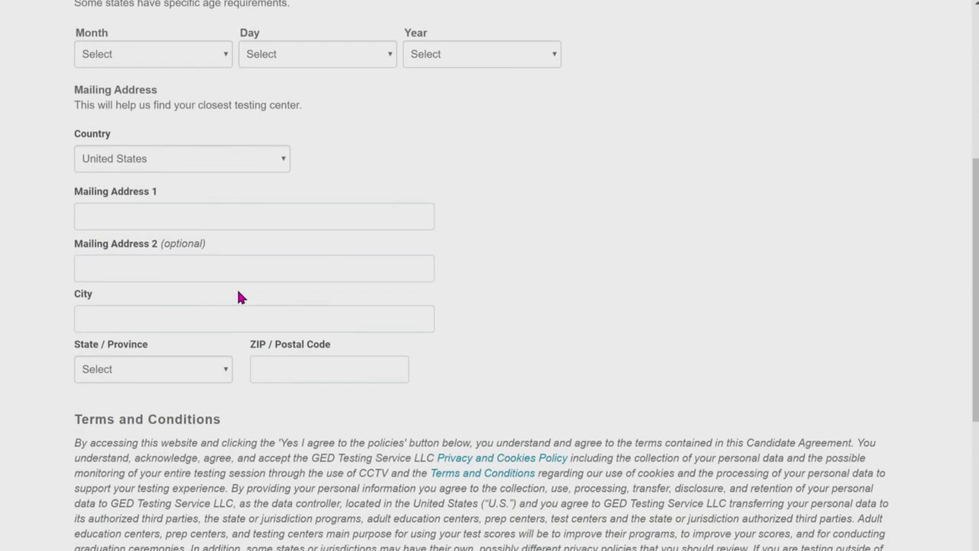
scroll(238, 297, "down", 3)
left_click(94, 364)
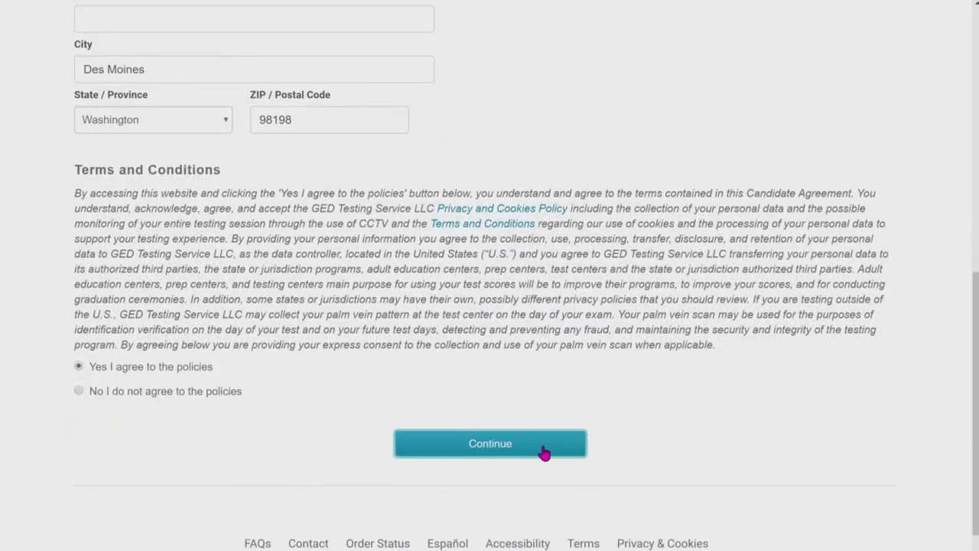
left_click(544, 453)
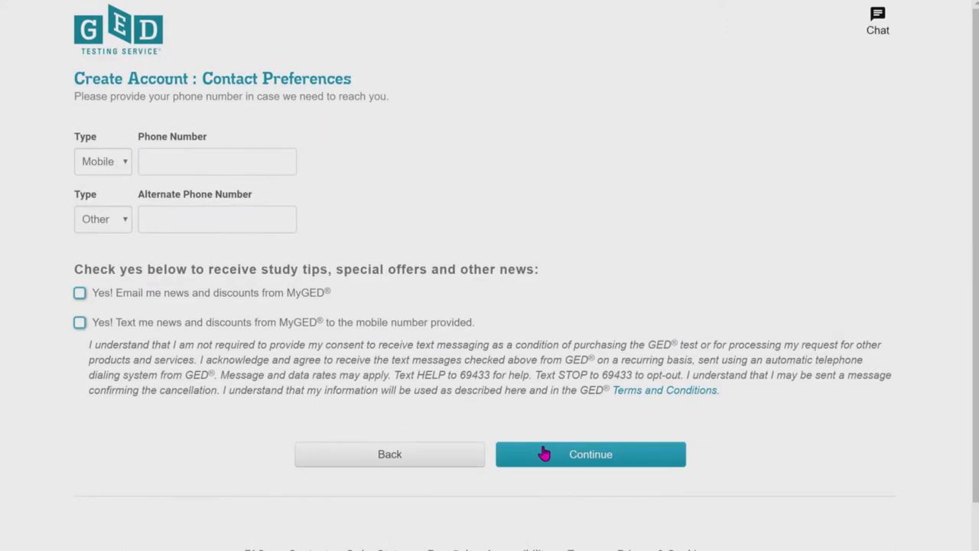
Step: Enter a mobile phone number on Contact Preferences and continue
left_click(216, 161)
type("555")
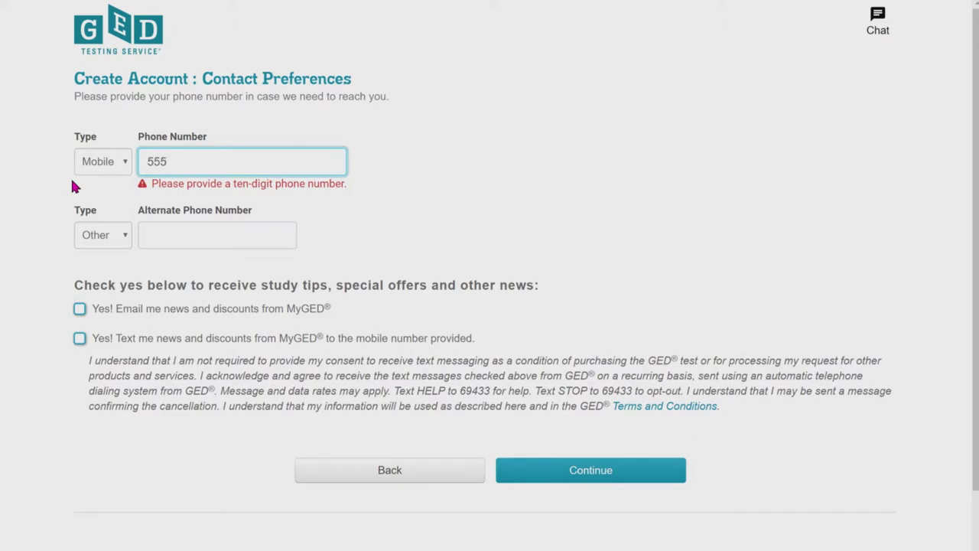
type("-555-5555")
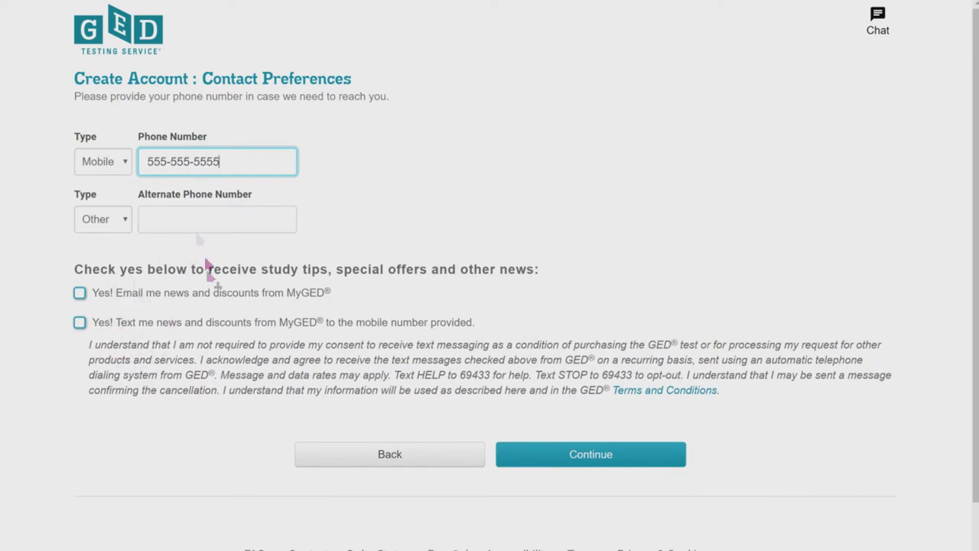
left_click(571, 465)
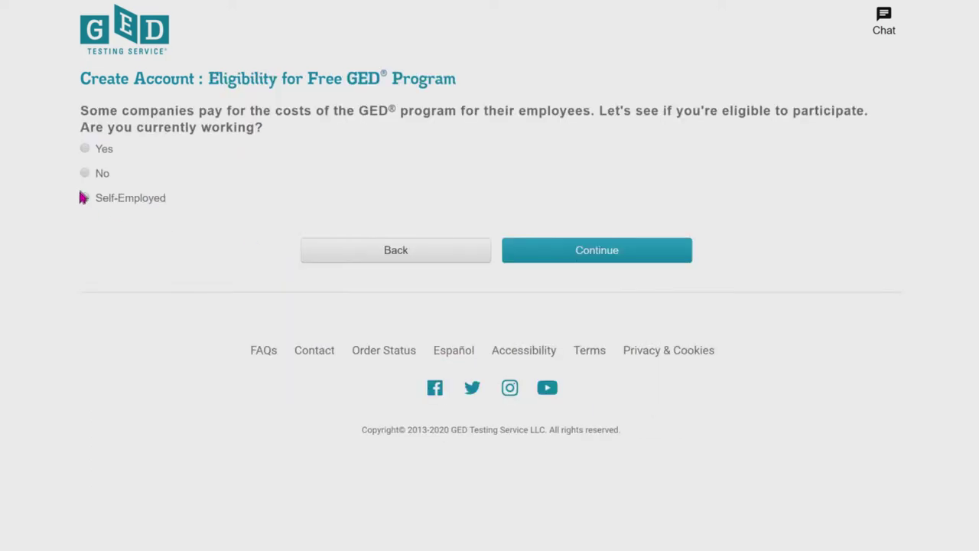
Step: Answer No to 'Are you currently working?' and continue
left_click(85, 175)
left_click(579, 262)
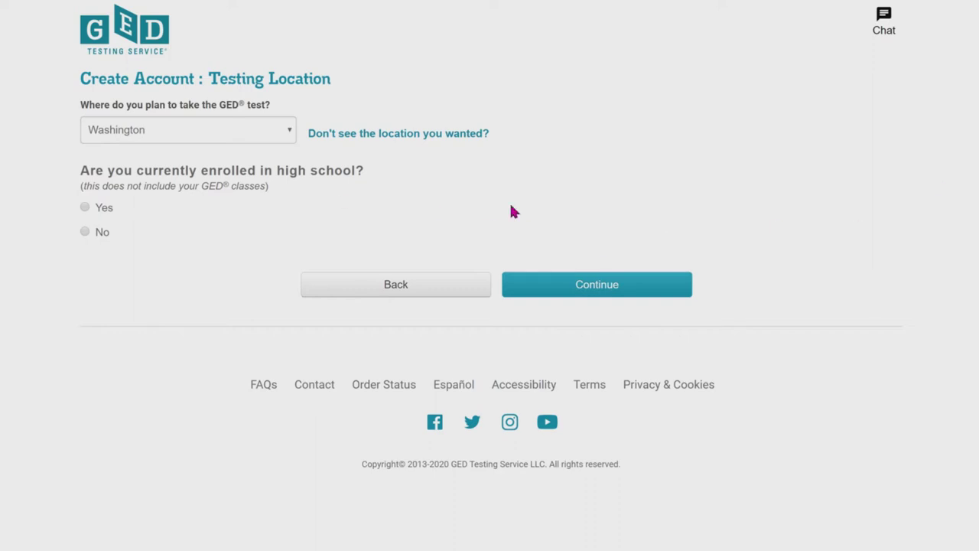
Step: Answer Yes to high school enrollment and to the GED test Option program, then continue
left_click(85, 208)
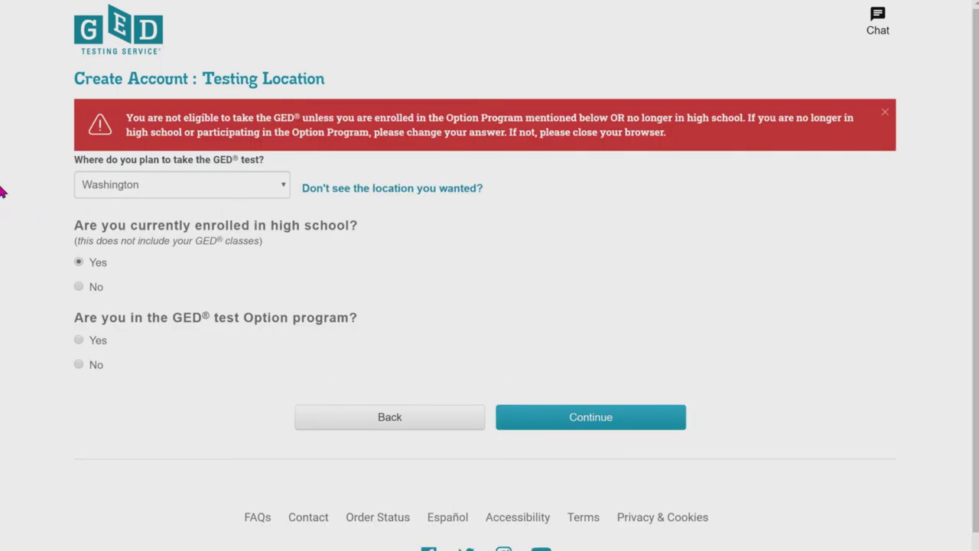
left_click(78, 342)
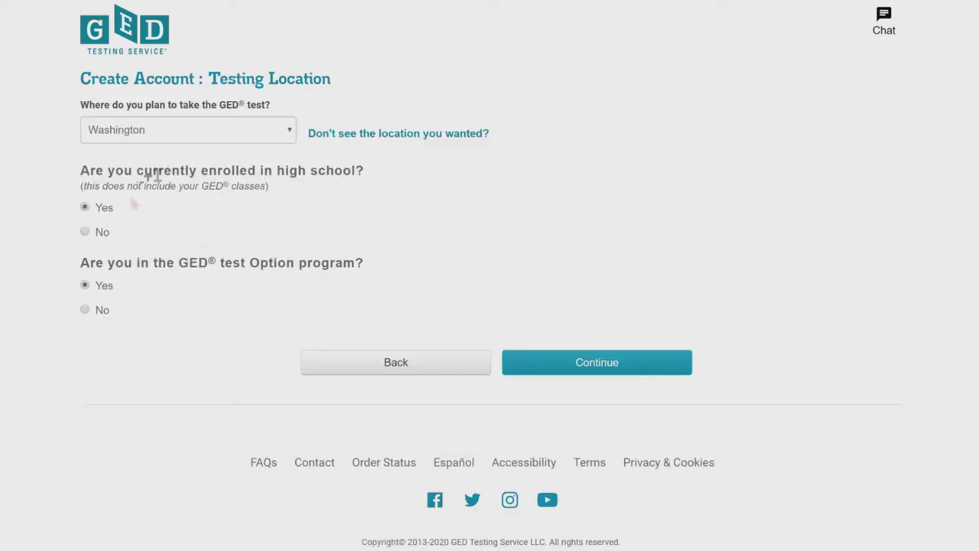
left_click(596, 372)
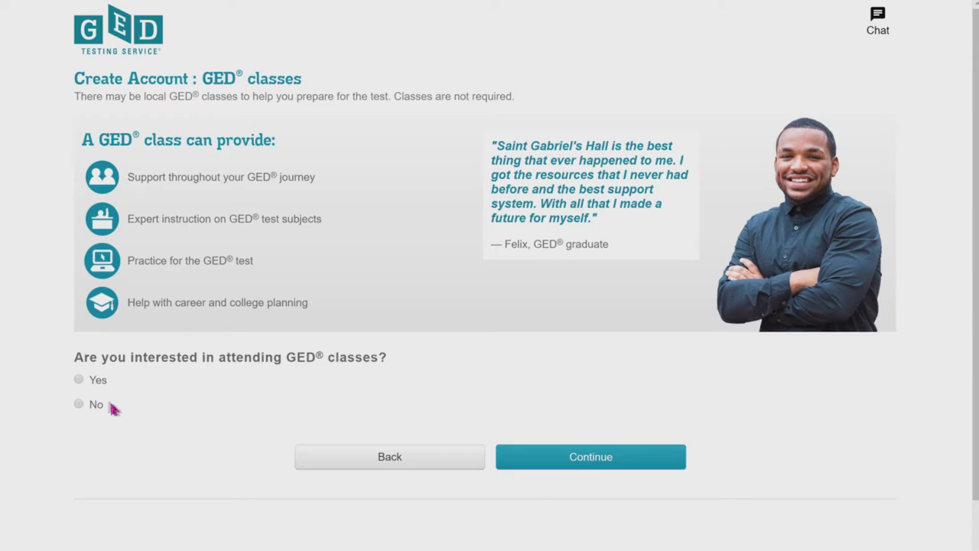
Step: Opt into GED classes and browse the list of local prep centers
left_click(78, 379)
left_click(656, 461)
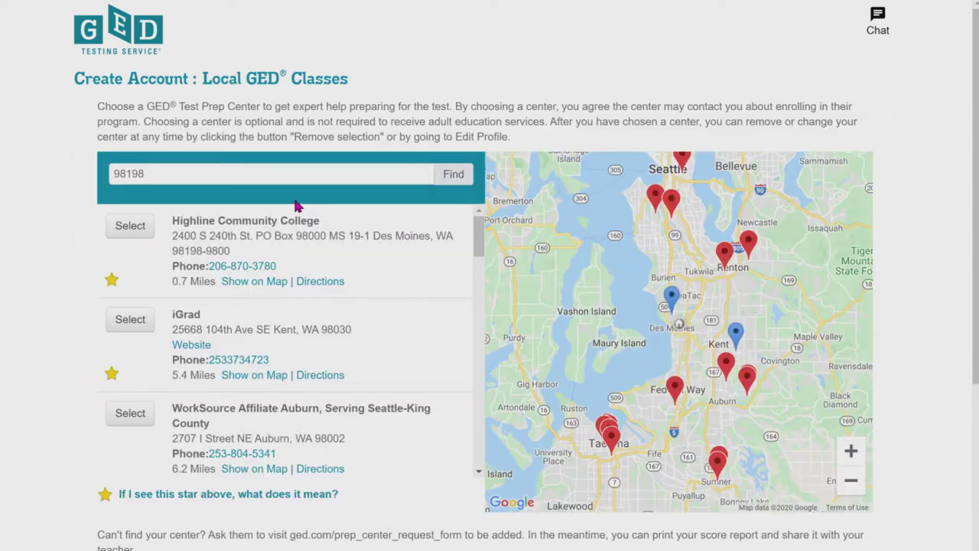
scroll(315, 407, "down", 1)
scroll(312, 407, "down", 2)
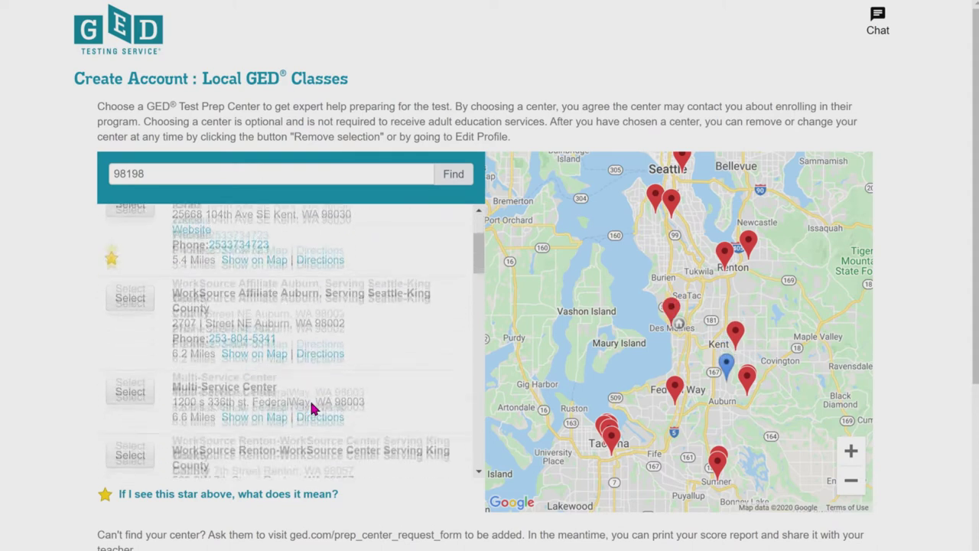
scroll(312, 408, "down", 3)
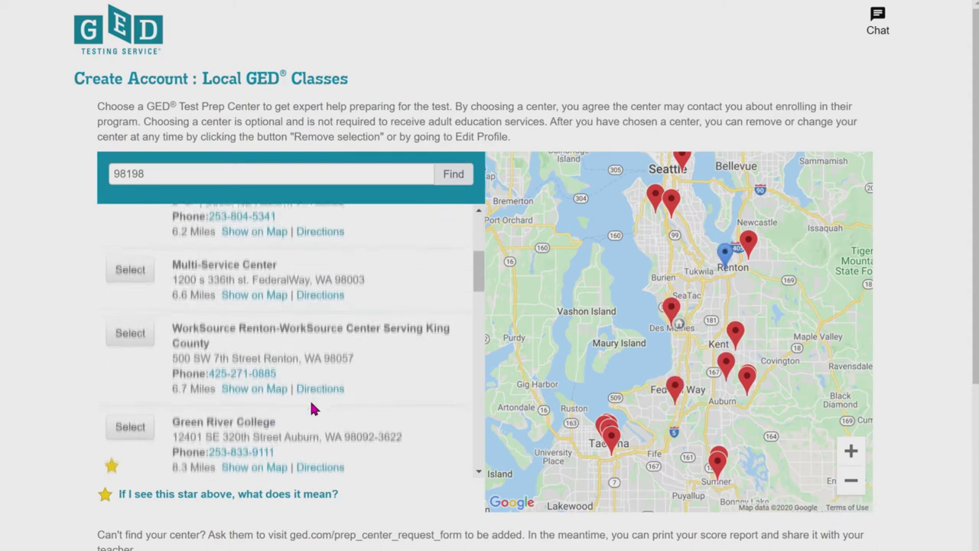
scroll(311, 404, "down", 1)
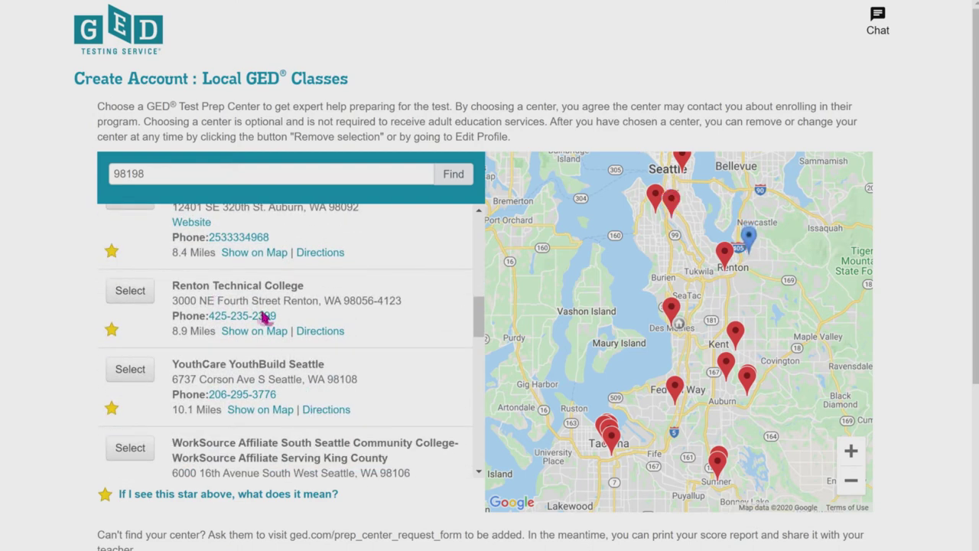
Step: Select Renton Technical College as the prep center and continue
left_click(144, 299)
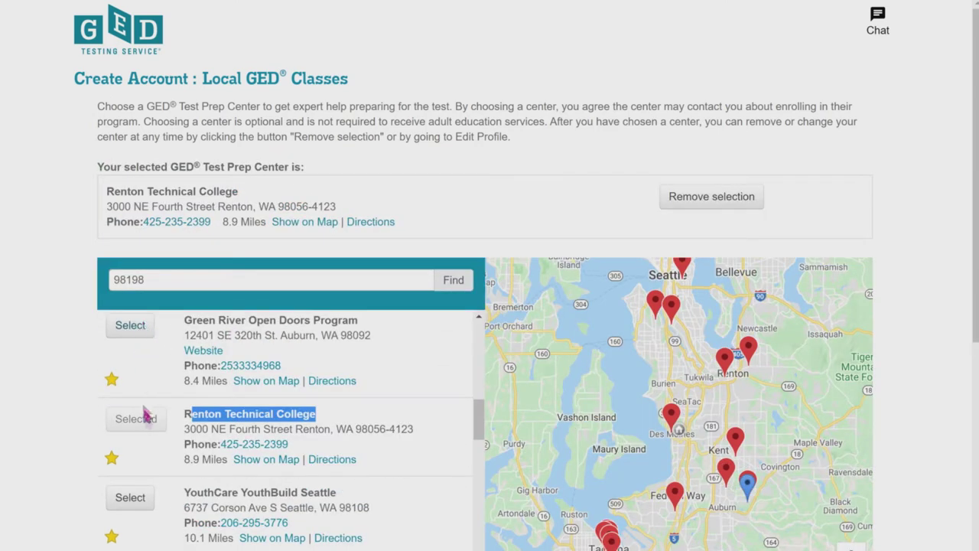
scroll(208, 440, "down", 2)
scroll(208, 442, "down", 1)
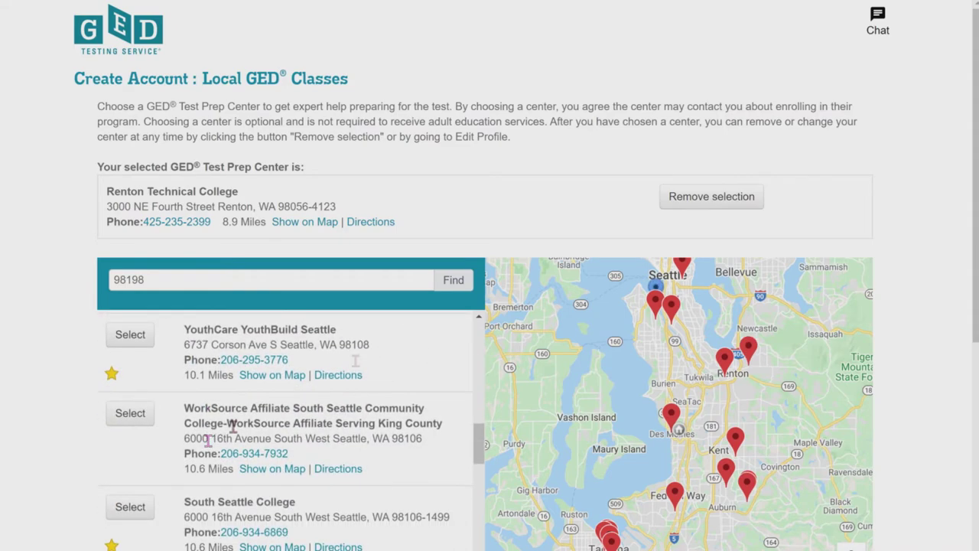
scroll(737, 383, "down", 5)
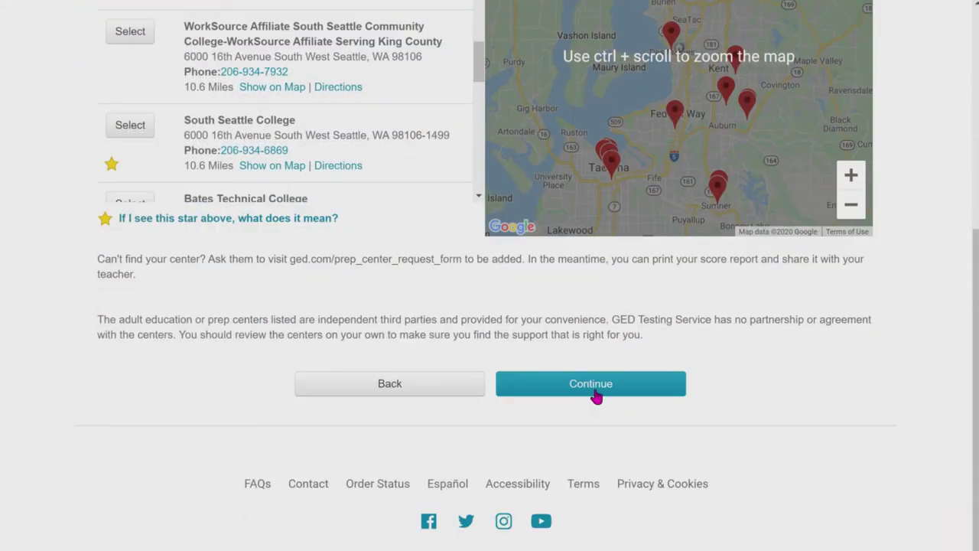
left_click(596, 389)
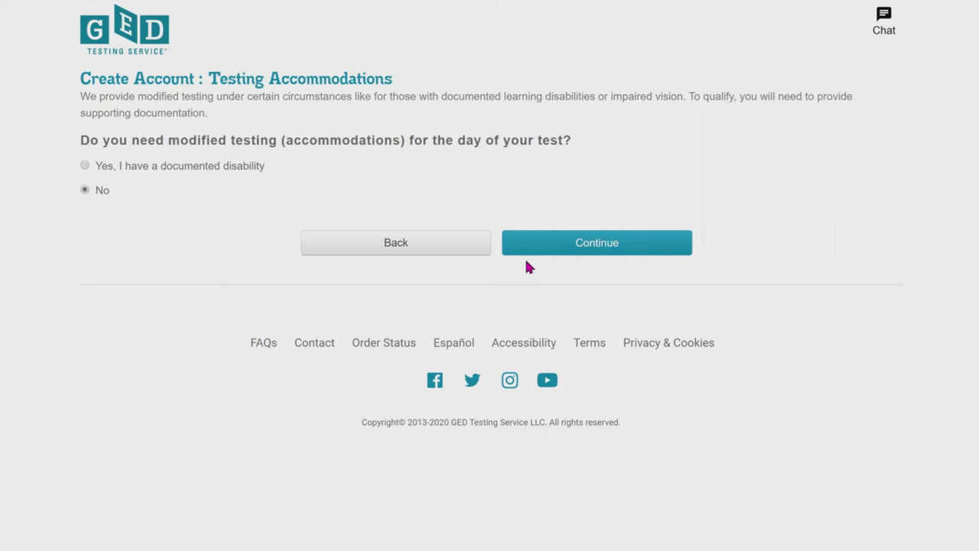
Step: Choose No for testing accommodations and finish creating the account
left_click(571, 250)
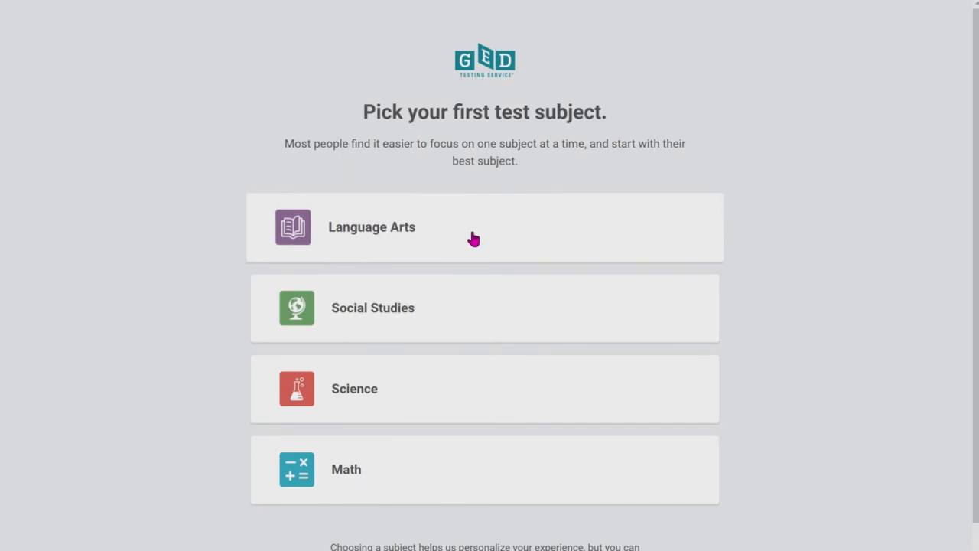
Step: Pick Language Arts as the first test subject and dismiss the Goals Set! confirmation
left_click(473, 238)
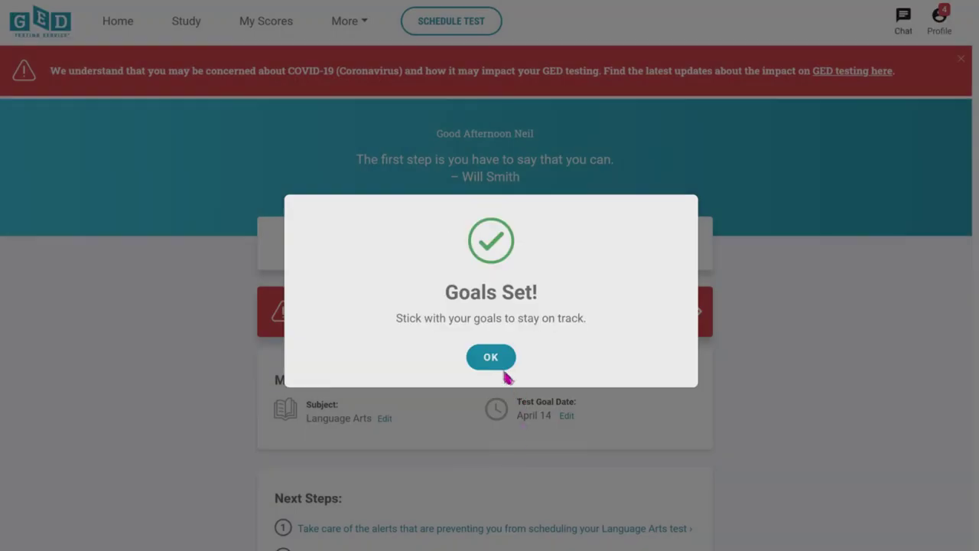
left_click(501, 364)
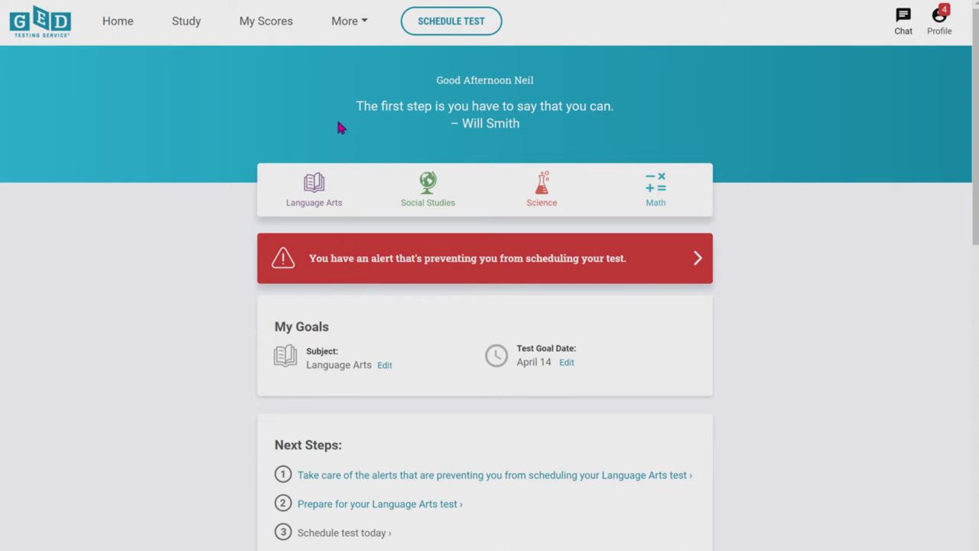
left_click(274, 29)
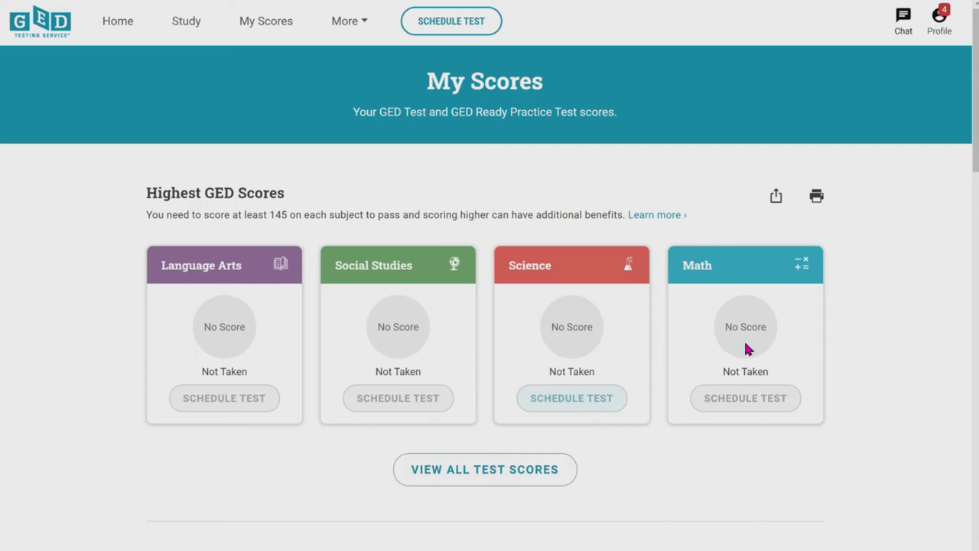
Step: Review My Scores: No Score, Not Taken for all four subjects in GED and GED Ready
scroll(801, 370, "down", 1)
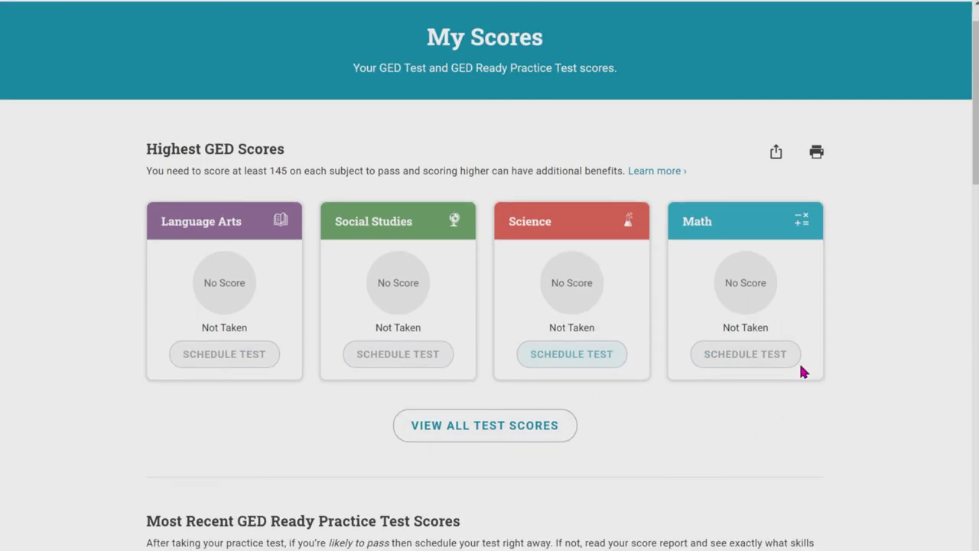
scroll(802, 370, "down", 5)
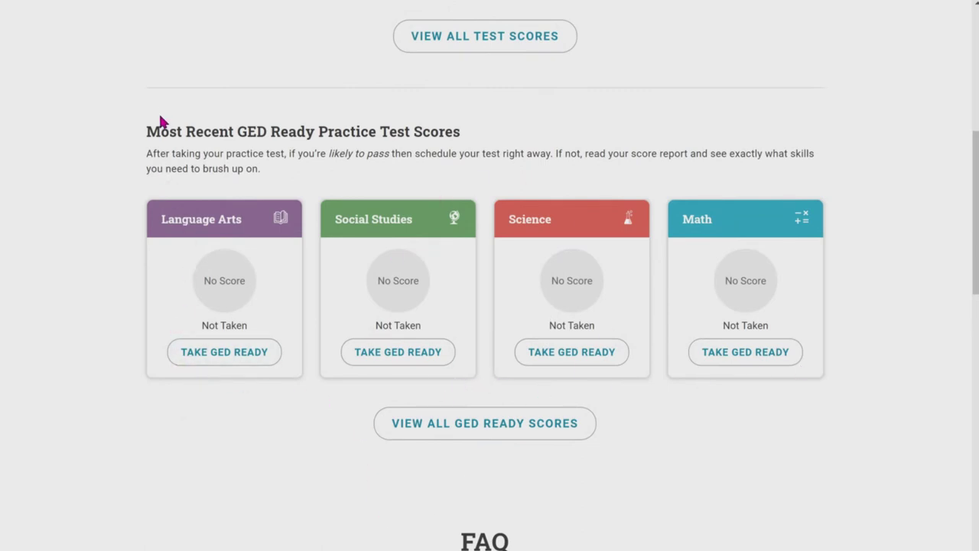
left_click_drag(147, 131, 811, 394)
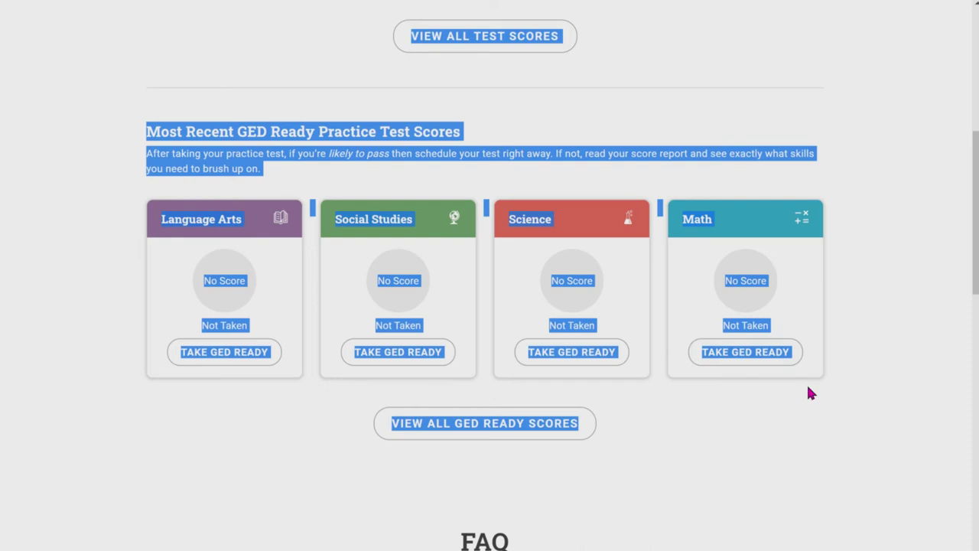
left_click(811, 473)
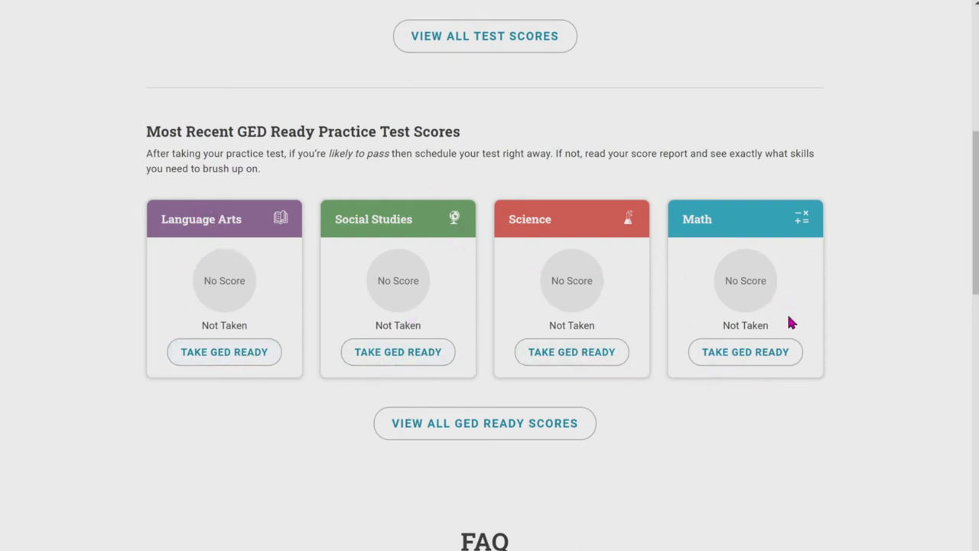
scroll(580, 285, "up", 2)
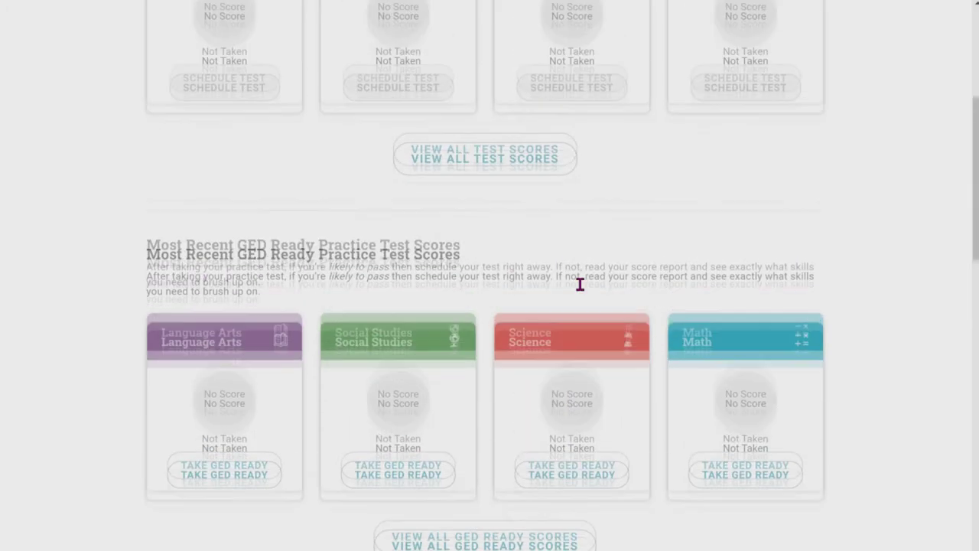
scroll(580, 285, "up", 2)
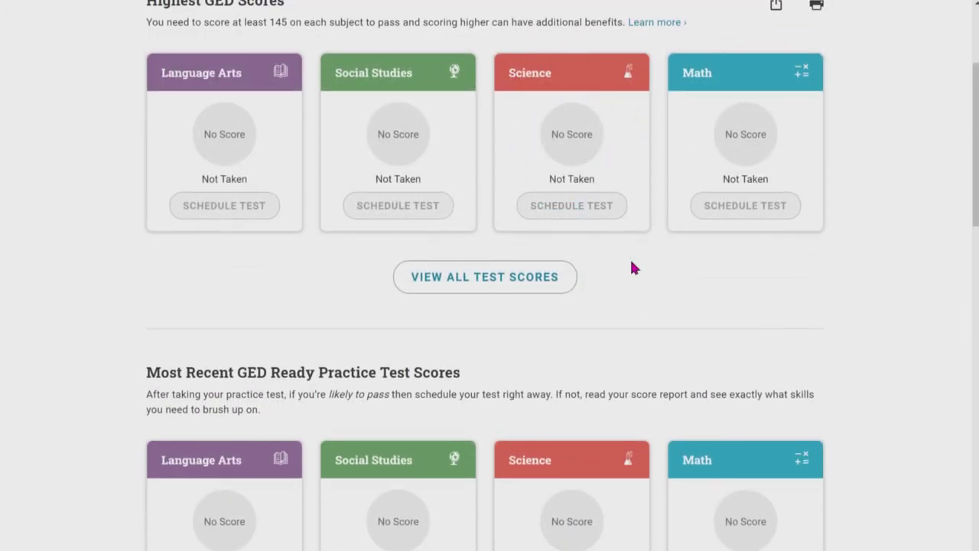
scroll(631, 264, "down", 2)
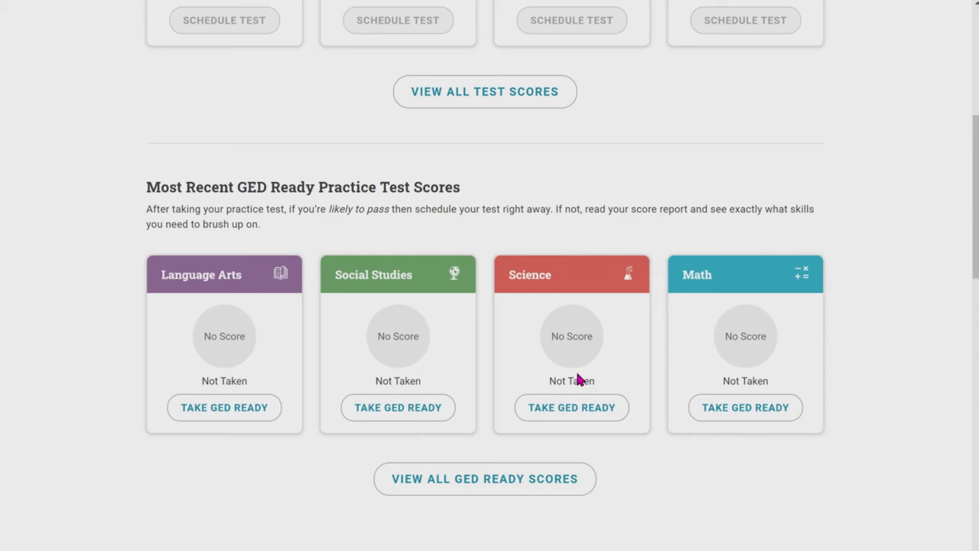
scroll(578, 379, "up", 4)
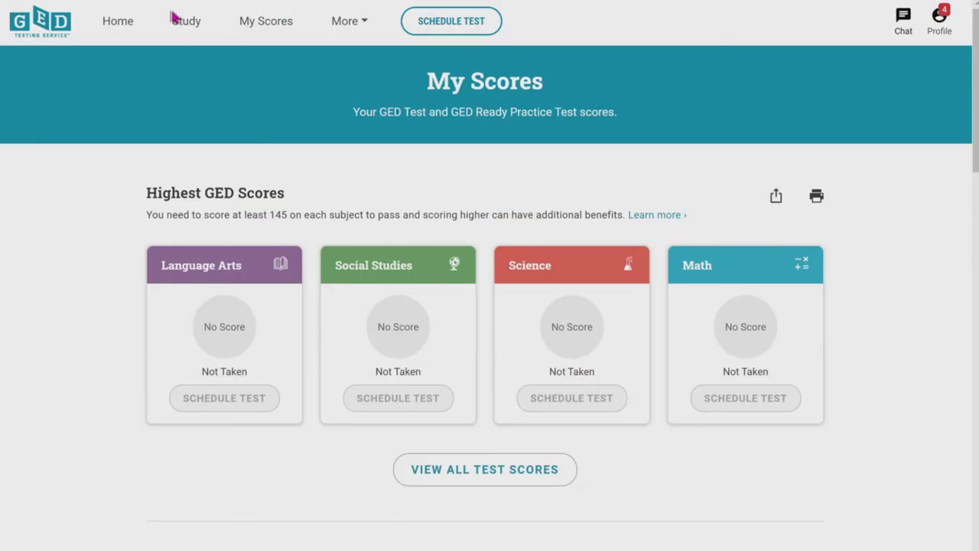
Step: Open the Language Arts study materials from the Study page and browse the guide
left_click(188, 27)
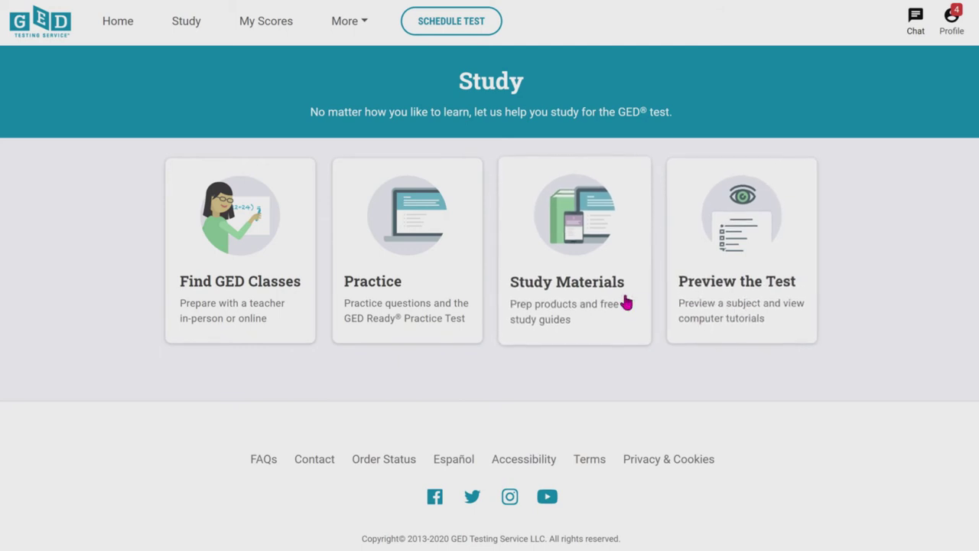
left_click(626, 303)
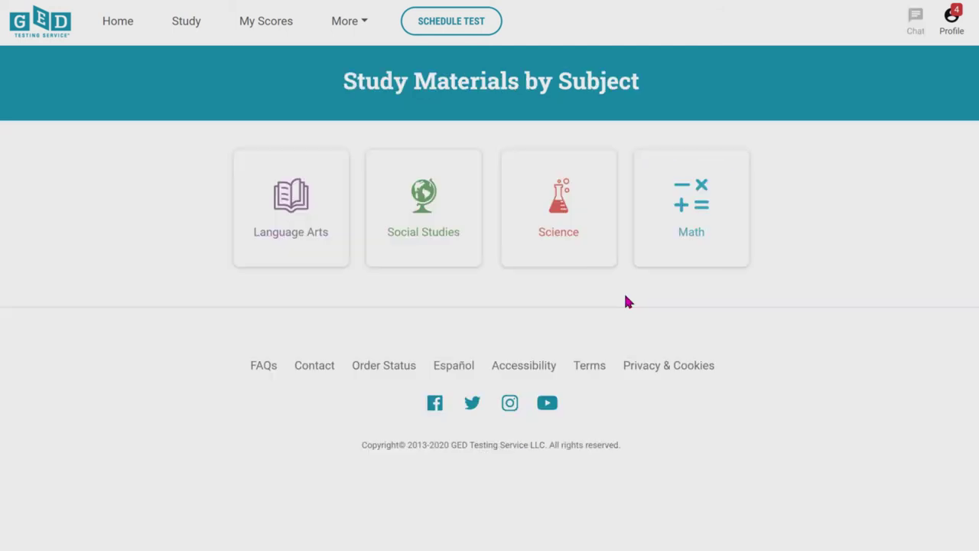
left_click(331, 253)
scroll(432, 443, "down", 3)
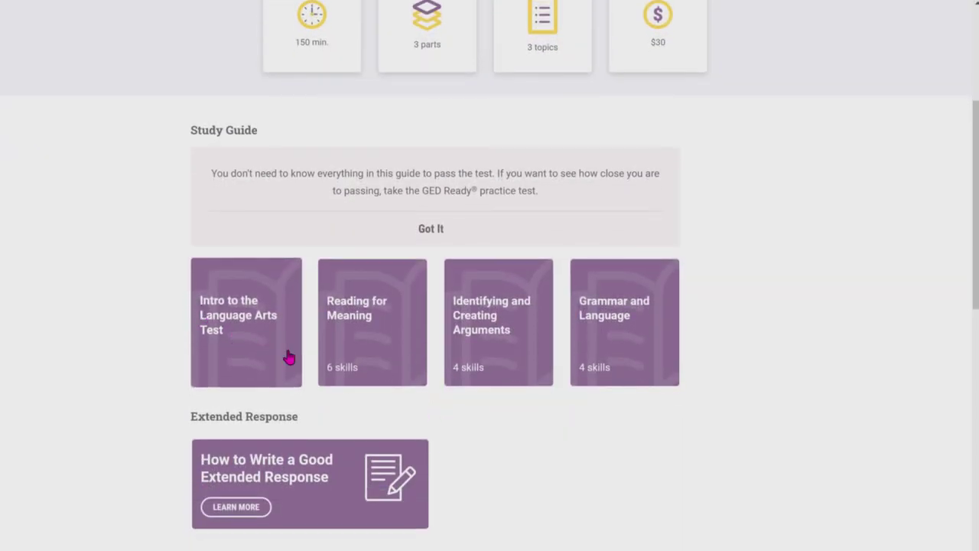
scroll(364, 427, "down", 5)
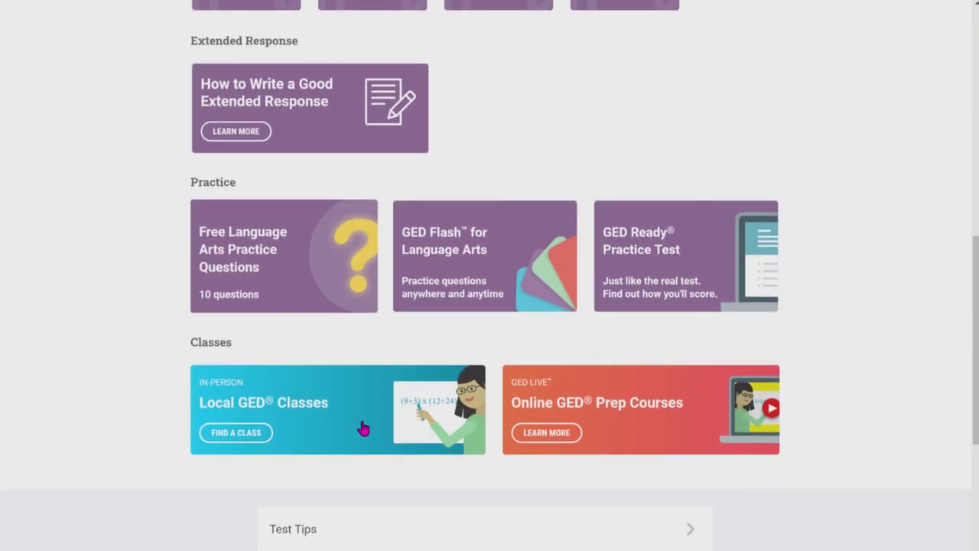
scroll(364, 427, "up", 3)
scroll(365, 427, "up", 5)
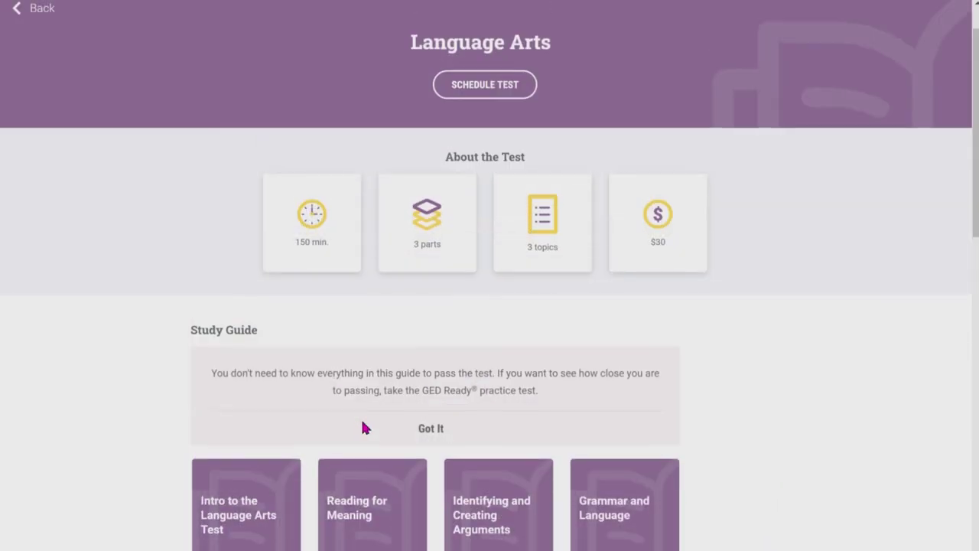
scroll(363, 427, "down", 1)
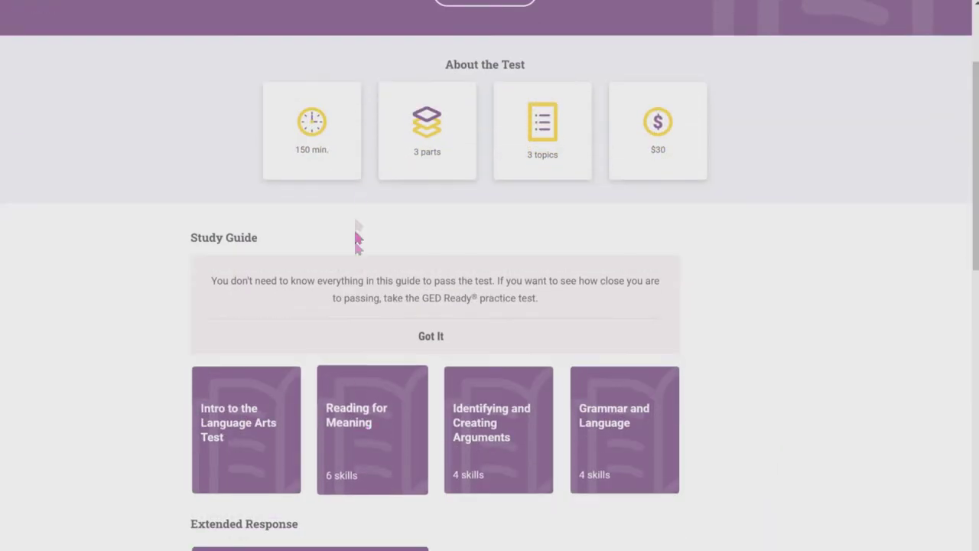
Step: Preview the Reading for Meaning skill lesson, close it, and go to the scores page
left_click(389, 475)
scroll(390, 469, "down", 10)
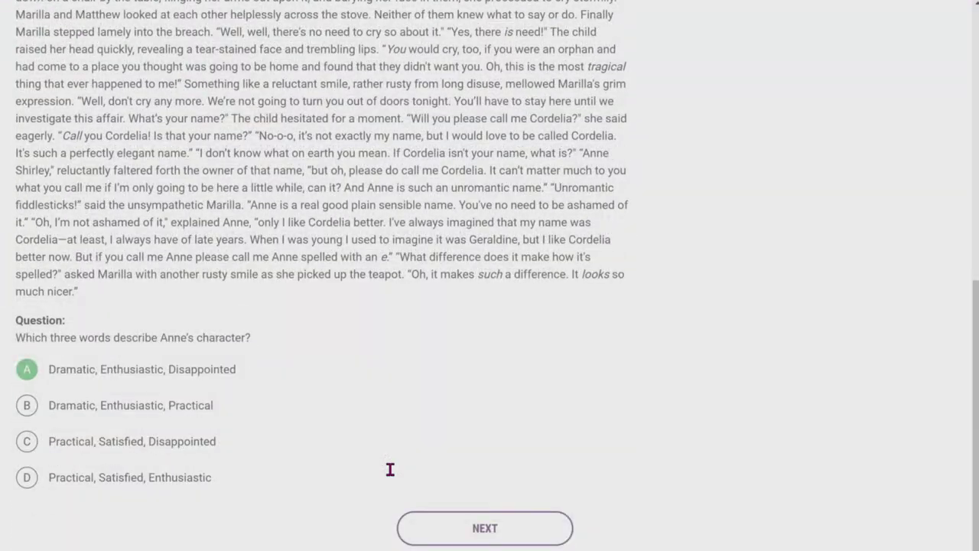
scroll(390, 469, "up", 7)
scroll(390, 469, "down", 3)
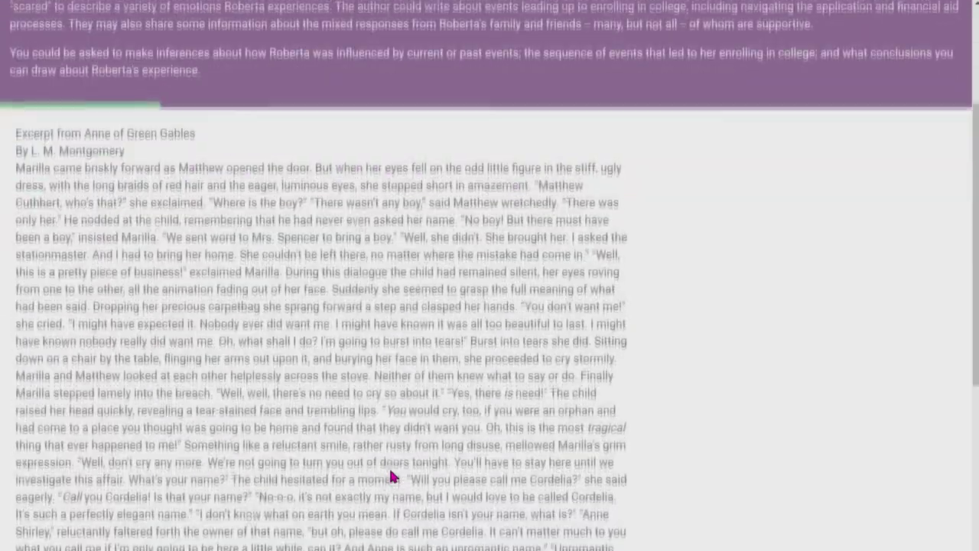
scroll(391, 471, "down", 7)
scroll(391, 473, "up", 10)
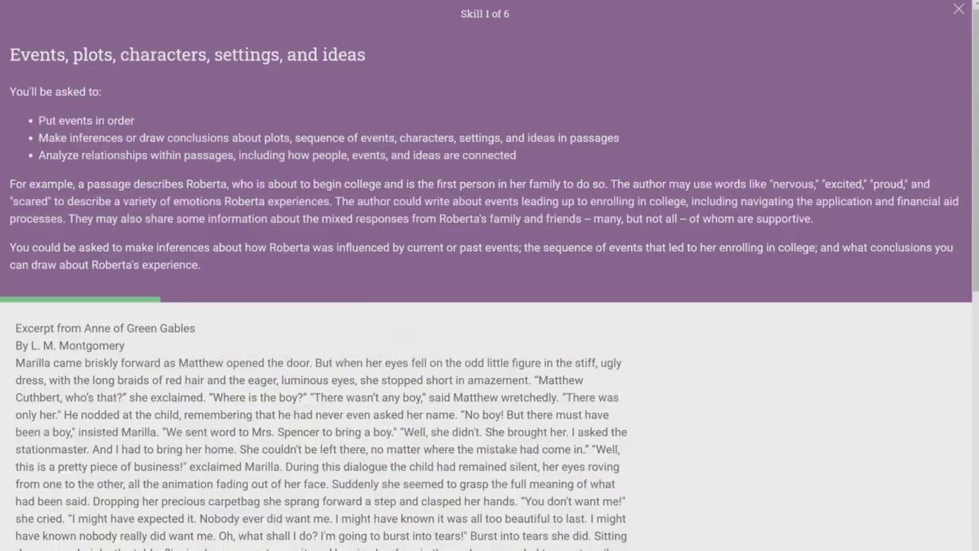
left_click(960, 16)
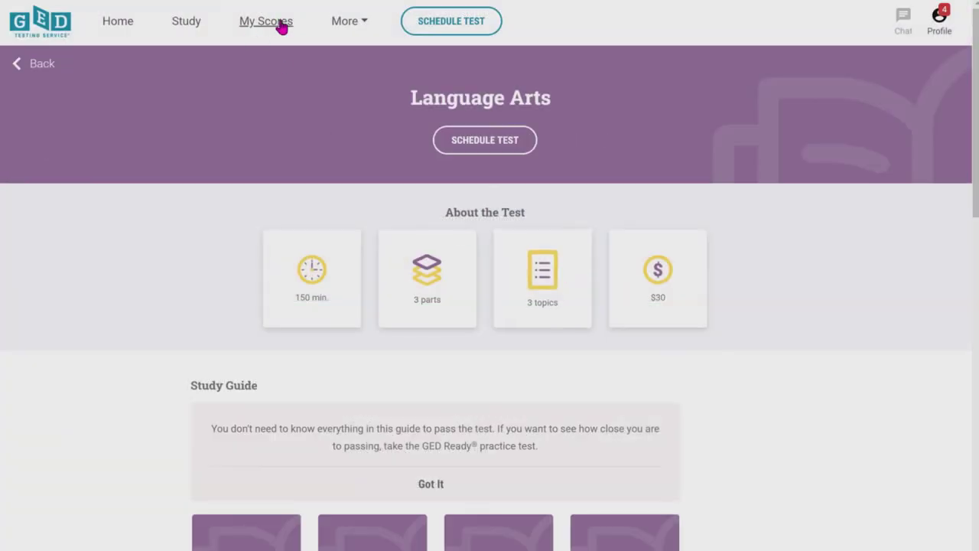
left_click(282, 26)
Step: Start the free Language Arts practice test, accept its licence agreement, and begin at Question 1
left_click(186, 29)
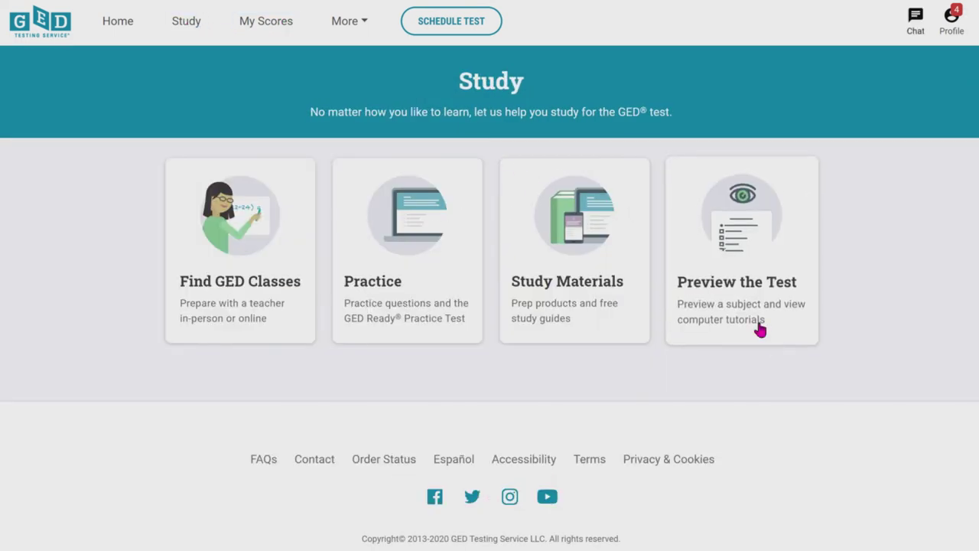
left_click(699, 327)
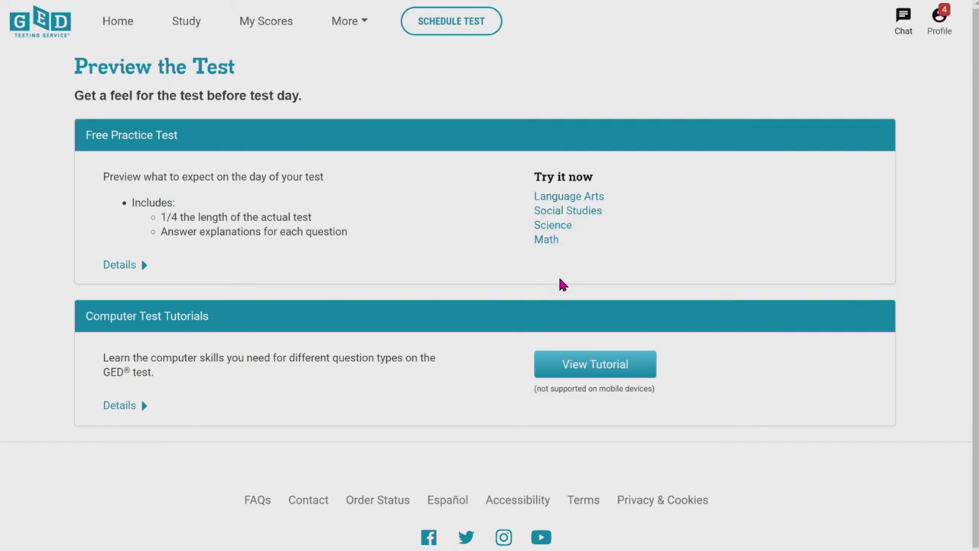
left_click(560, 198)
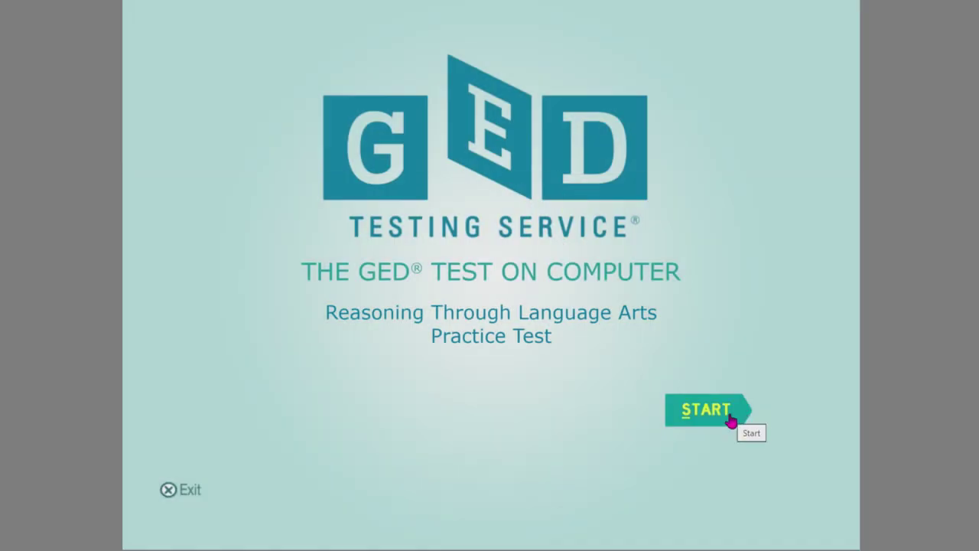
left_click(731, 420)
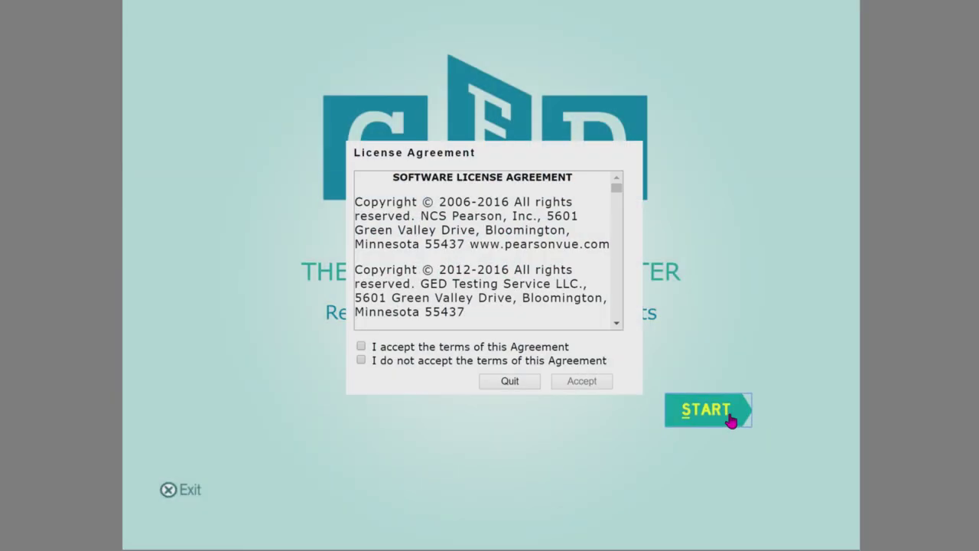
left_click(366, 348)
left_click(573, 384)
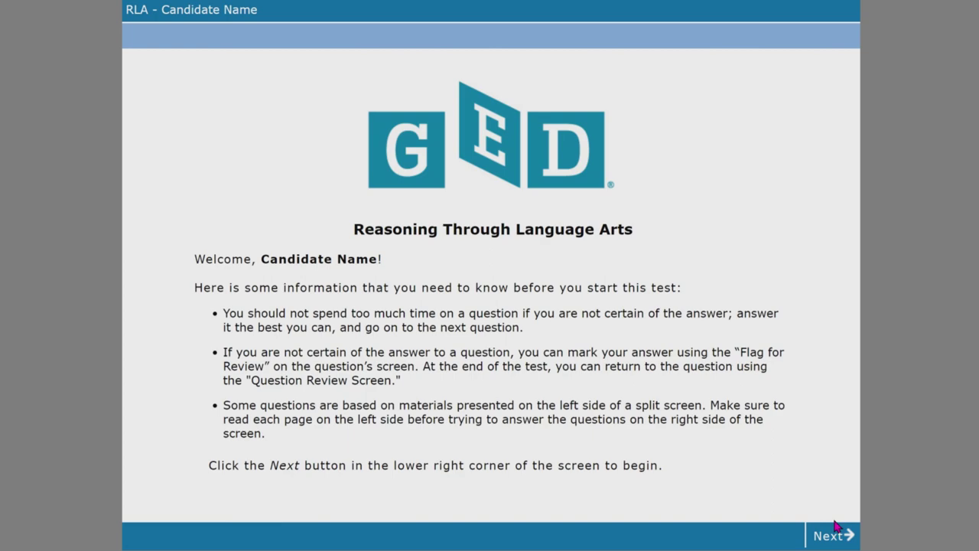
left_click(834, 535)
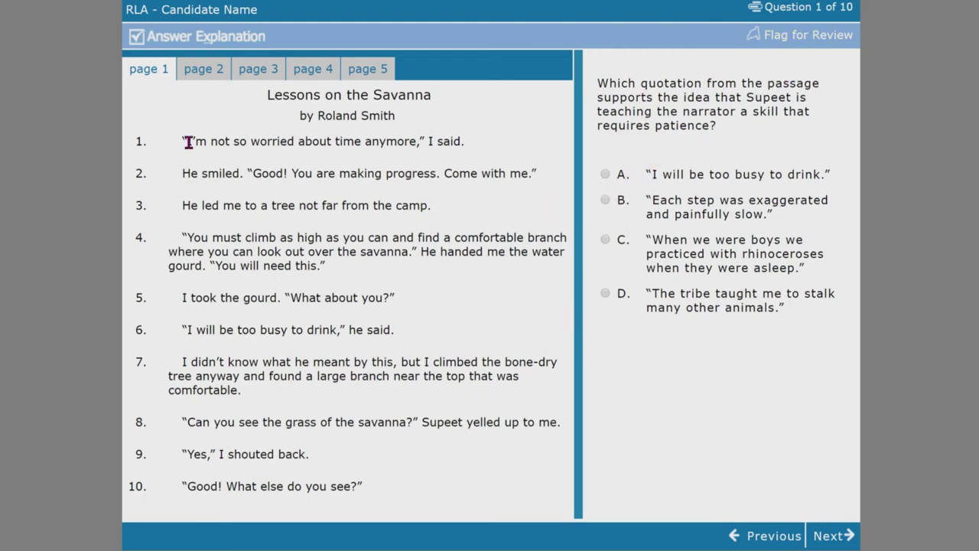
Step: Read and close Question 1's answer explanation, then advance to Question 2
left_click(172, 39)
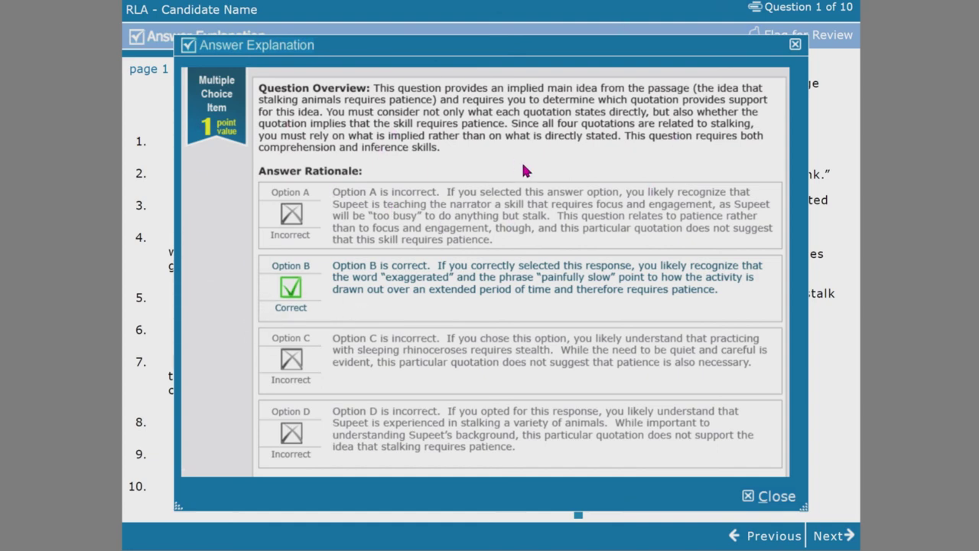
left_click(795, 47)
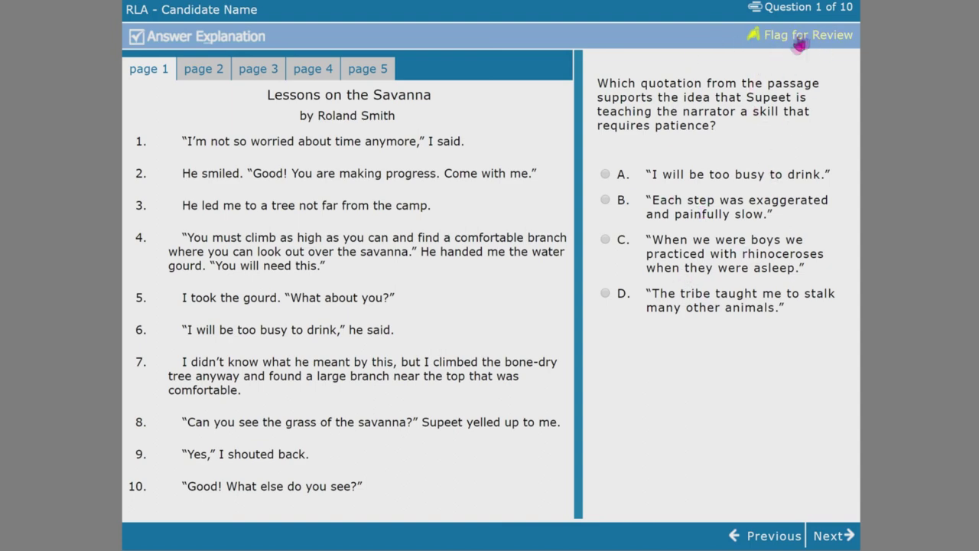
left_click(832, 535)
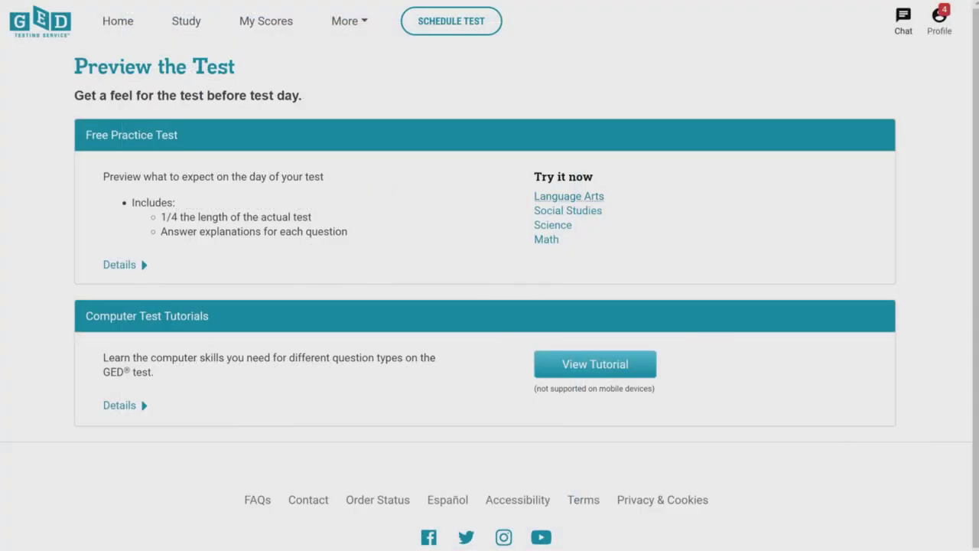
Step: Go back to the Home dashboard and scroll through its Language Arts goal and next steps
left_click(113, 21)
scroll(431, 324, "down", 5)
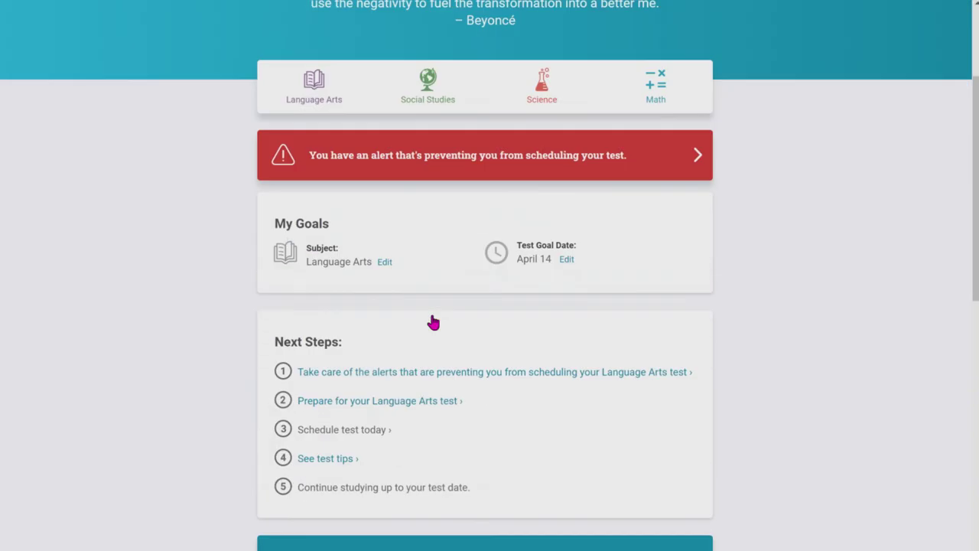
scroll(431, 321, "up", 5)
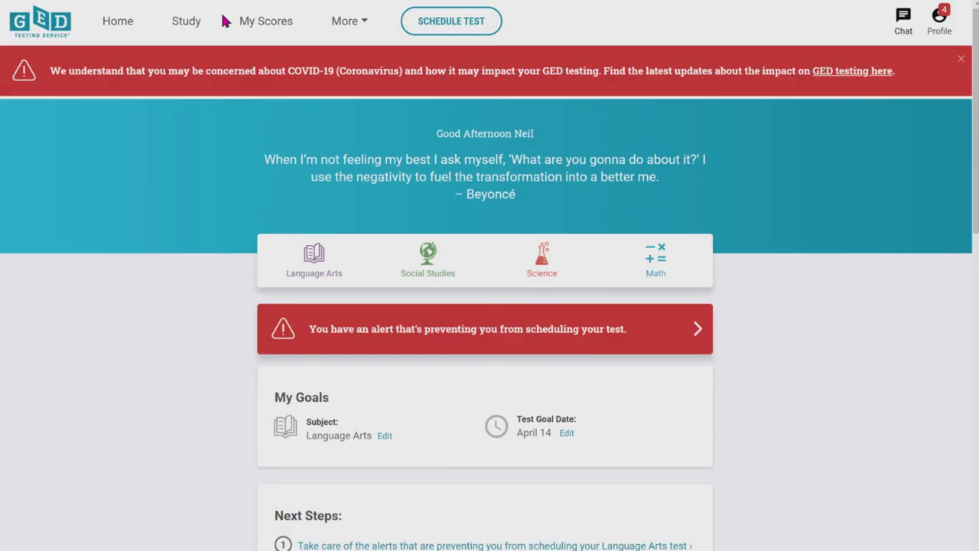